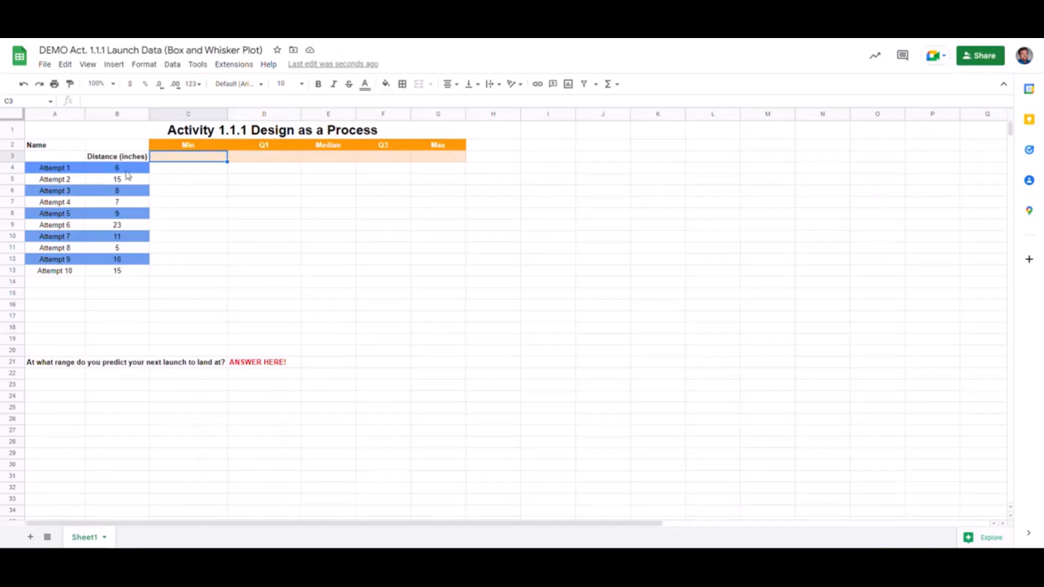
Step: Sort the distance values in B4:B13 in ascending order (A → Z) by column B, without a header row
left_click_drag(128, 172, 127, 275)
right_click(126, 275)
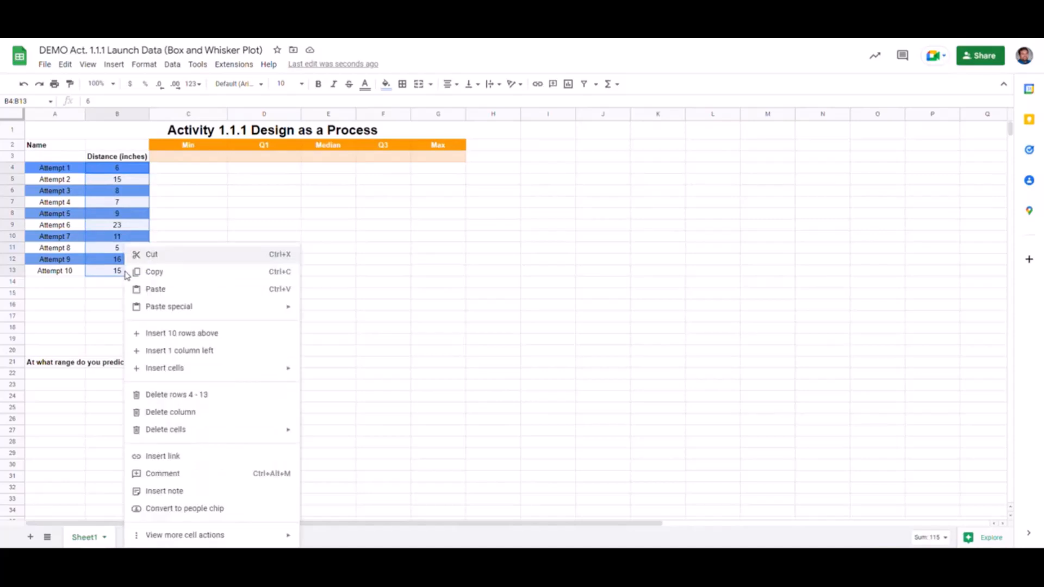
mouse_move(218, 538)
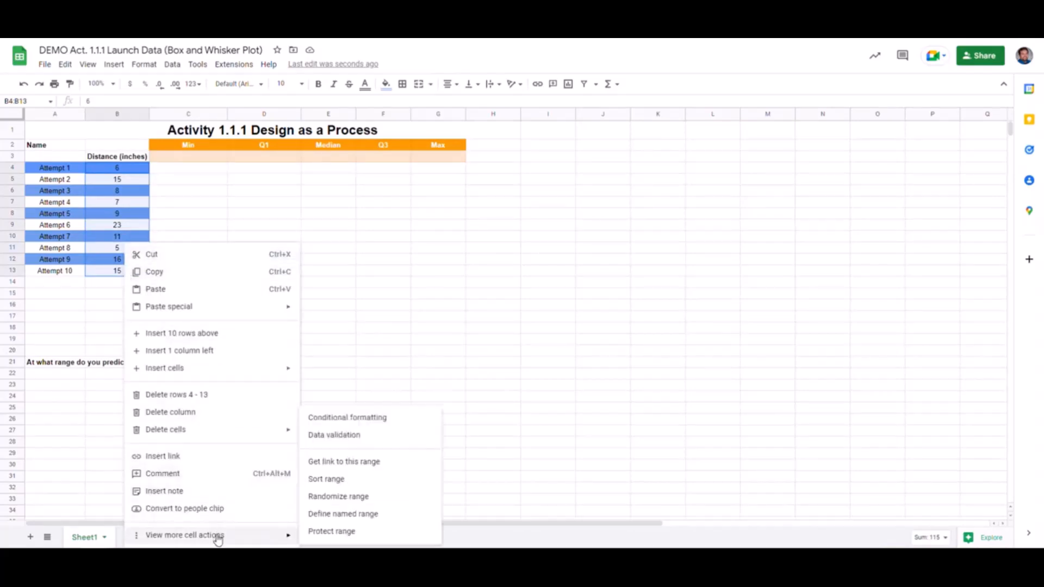
left_click(338, 480)
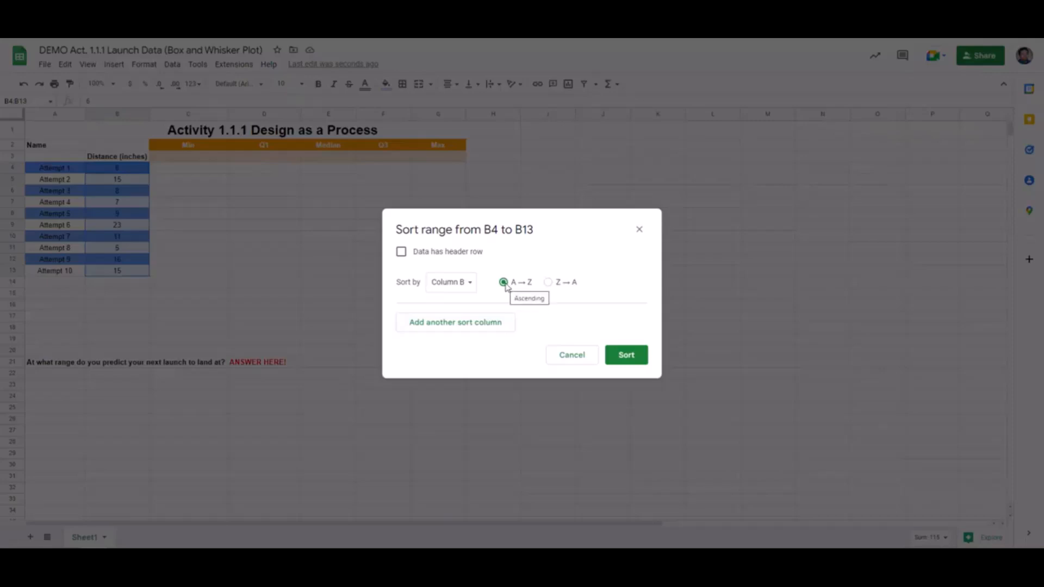
left_click(625, 358)
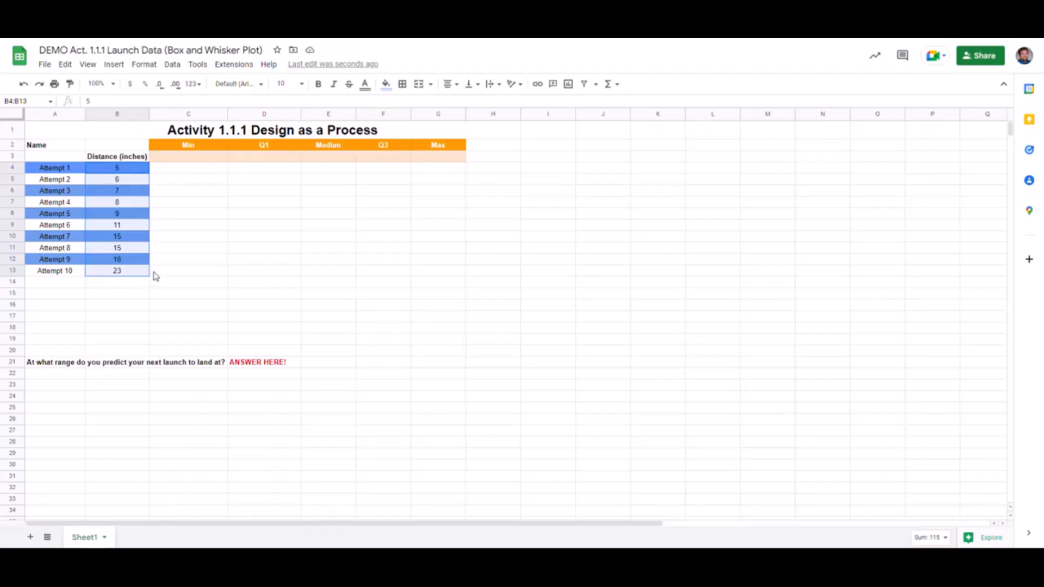
Step: Calculate the minimum distance in C3 under Min with the MIN function over B4:B13
left_click(188, 159)
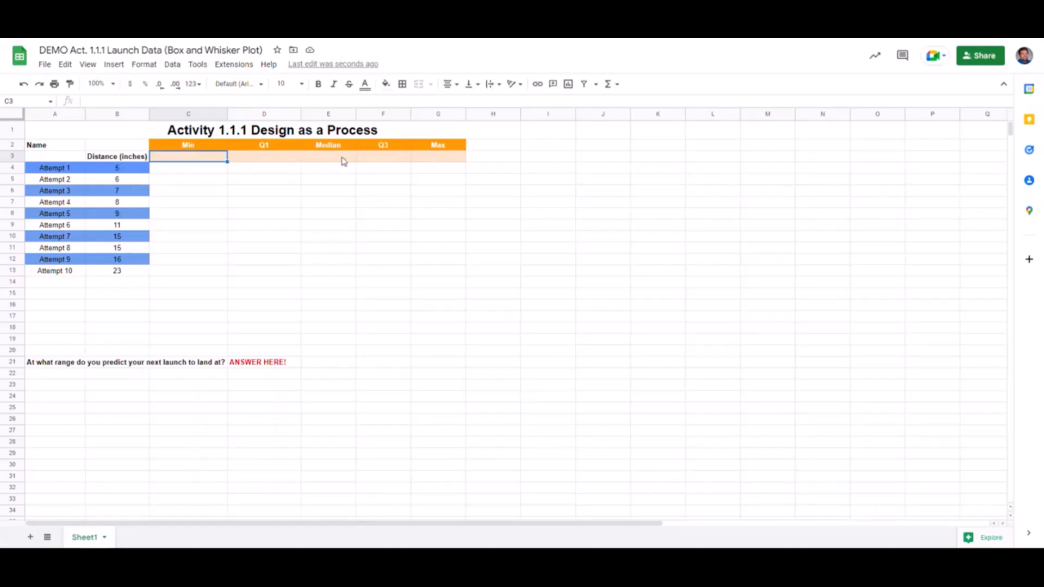
type("=")
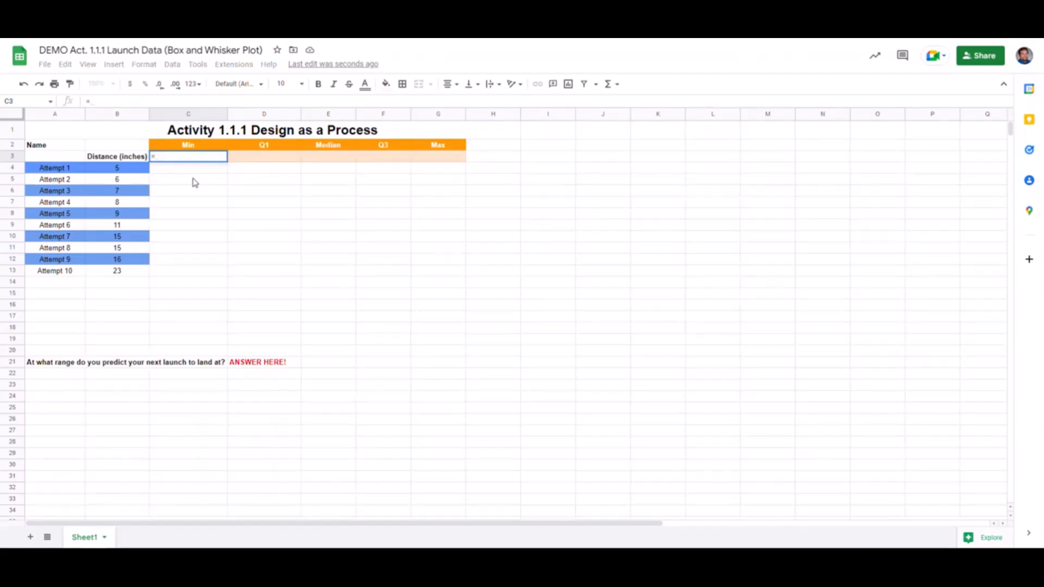
type("min")
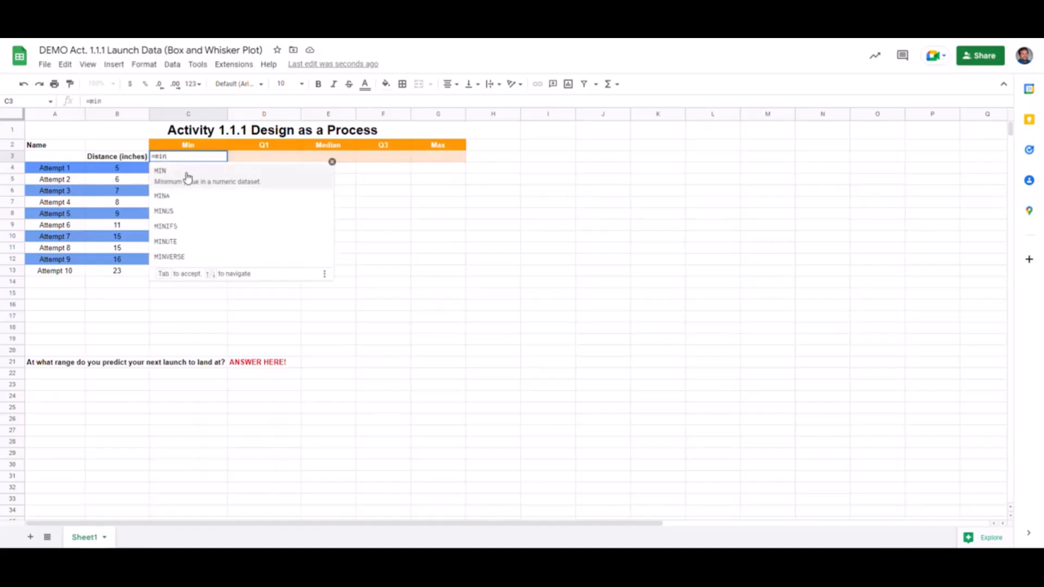
left_click(185, 177)
left_click_drag(122, 169, 121, 272)
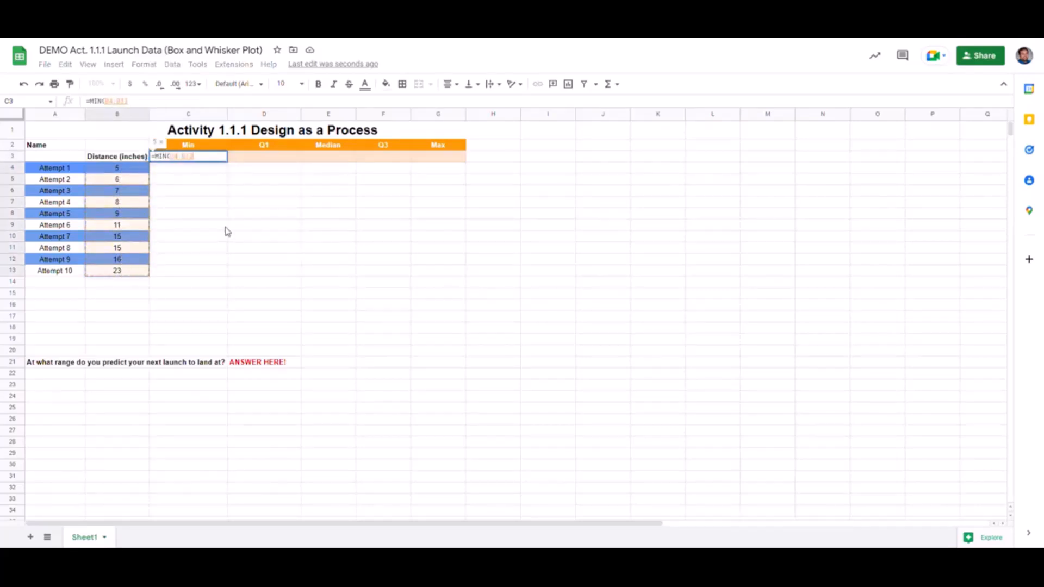
key("Return")
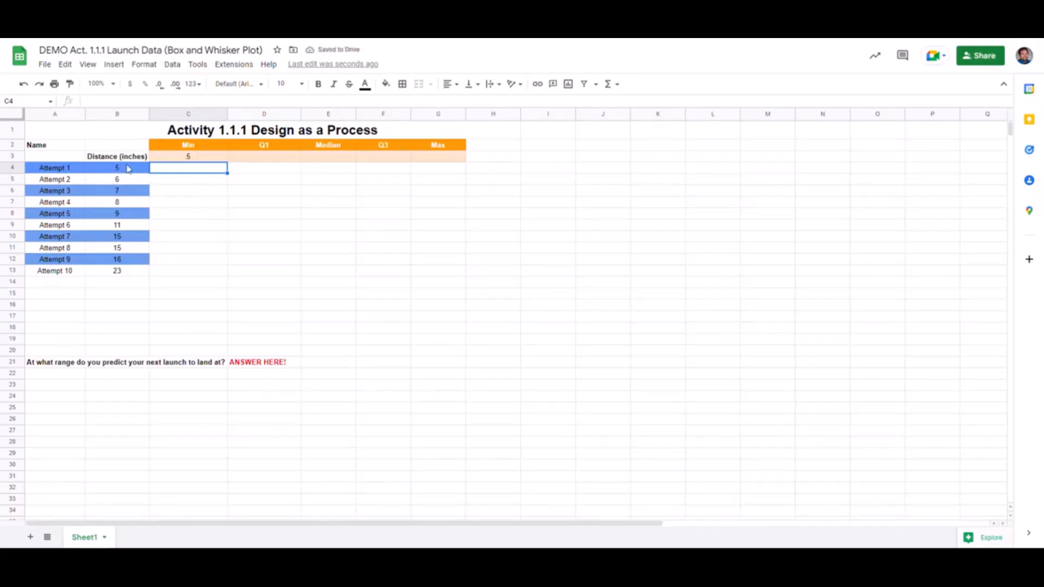
Step: Calculate the first quartile in D3 under Q1 with the QUARTILE function over B4:B13 and quartile number 1
left_click(254, 159)
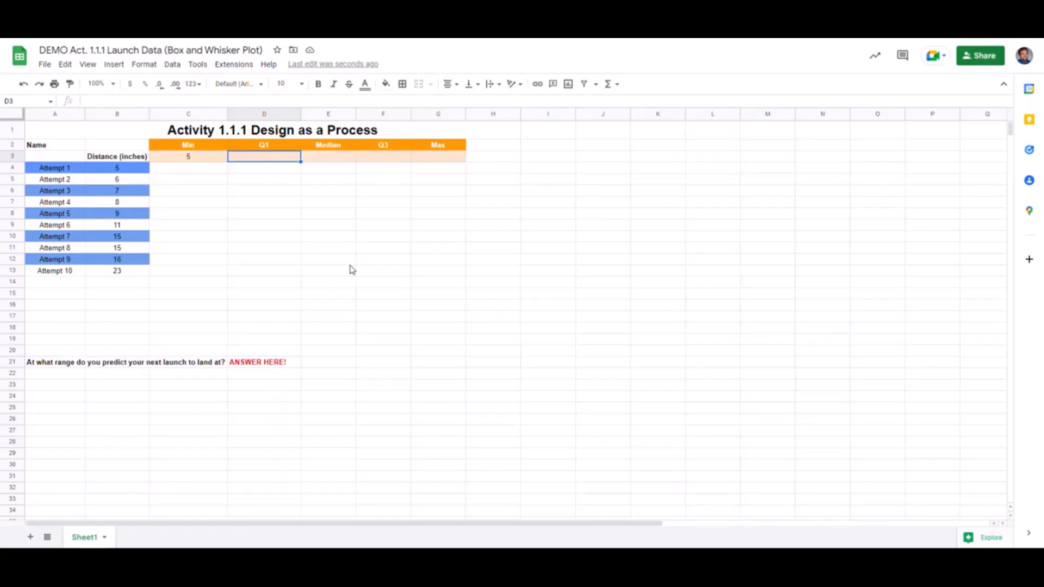
type("=qua")
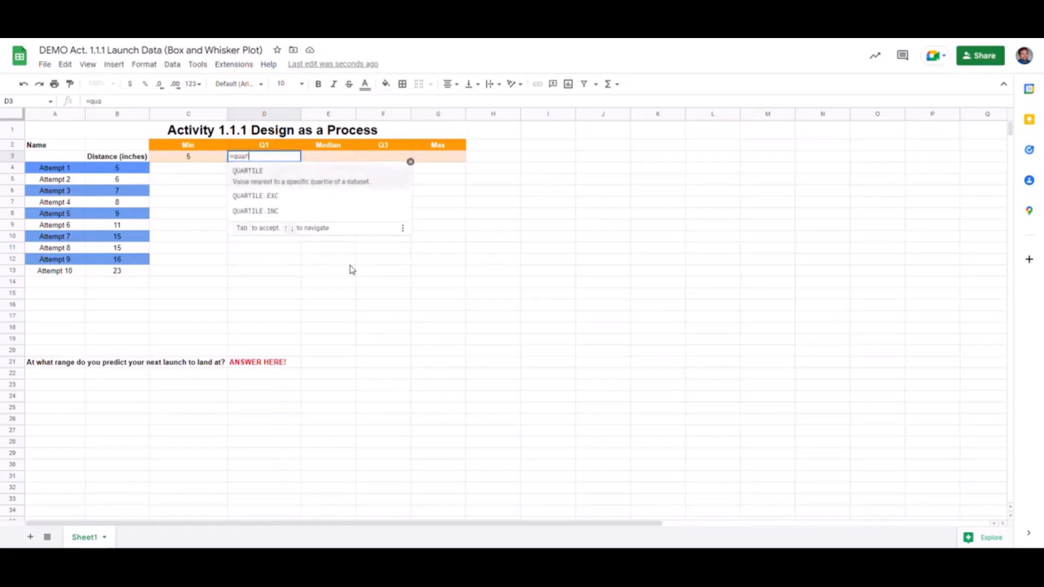
type("rt")
left_click(262, 173)
left_click_drag(121, 169, 120, 272)
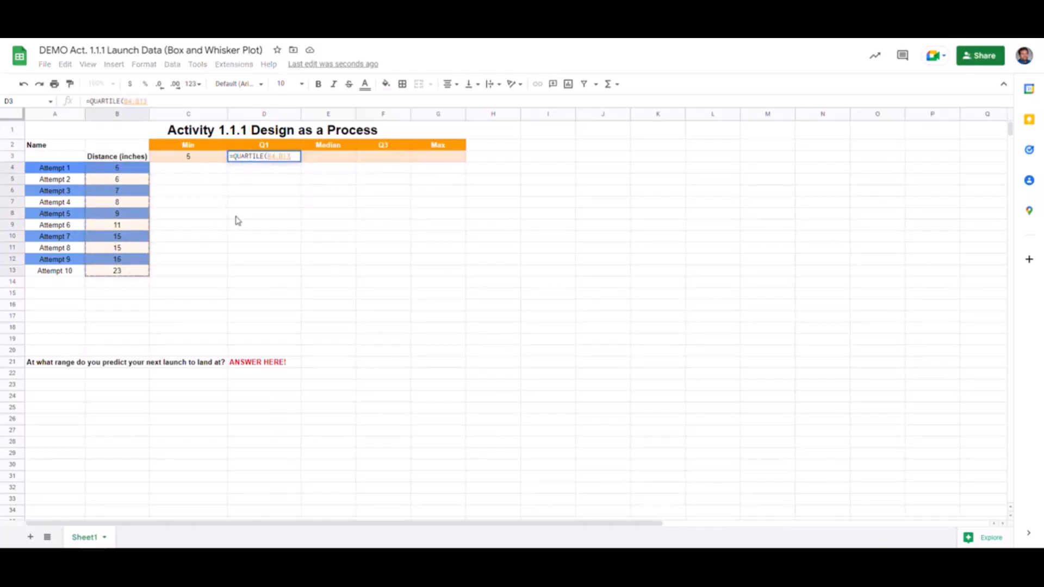
type(",")
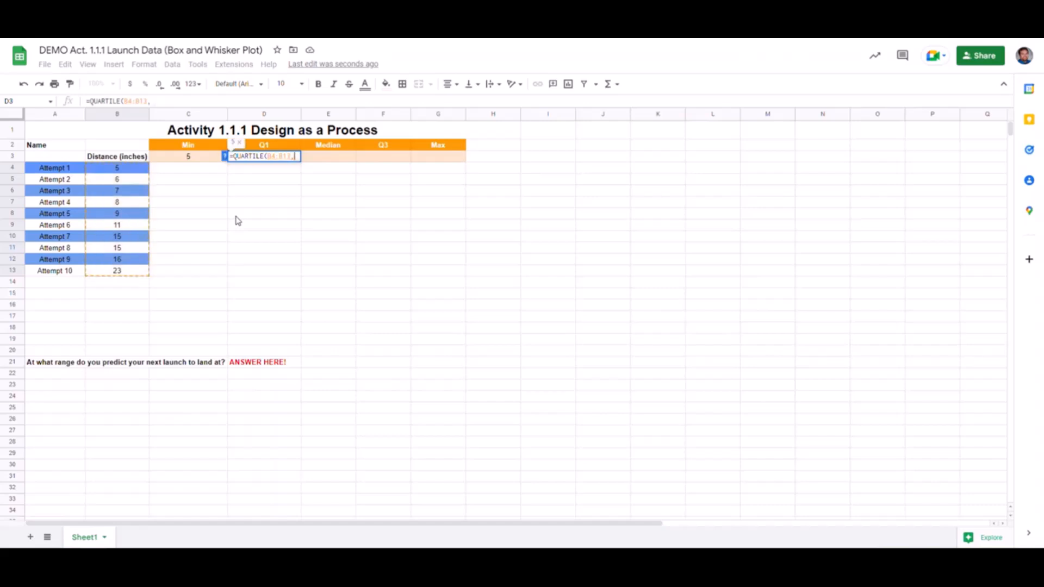
type("1")
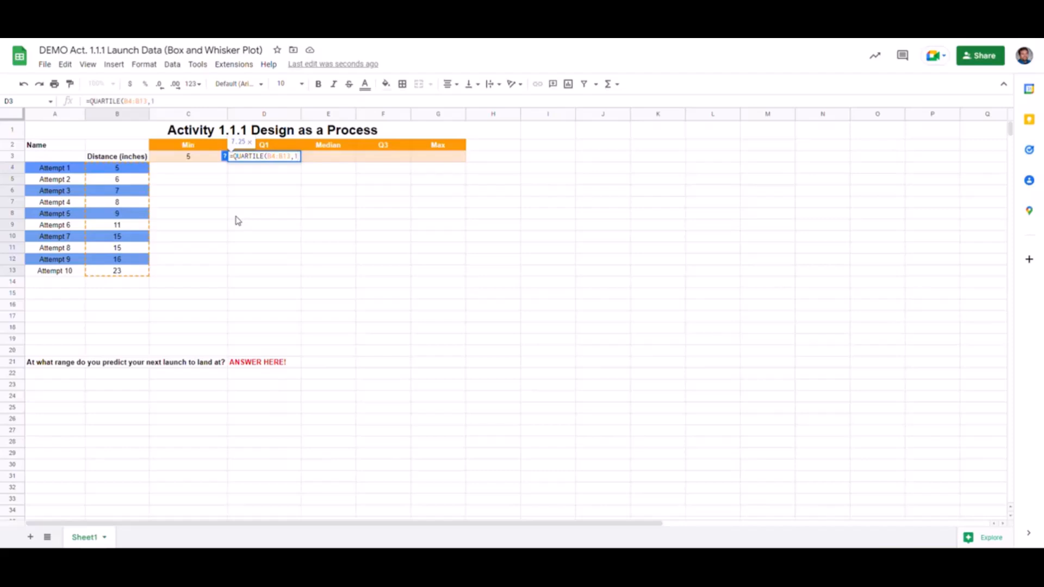
key("Return")
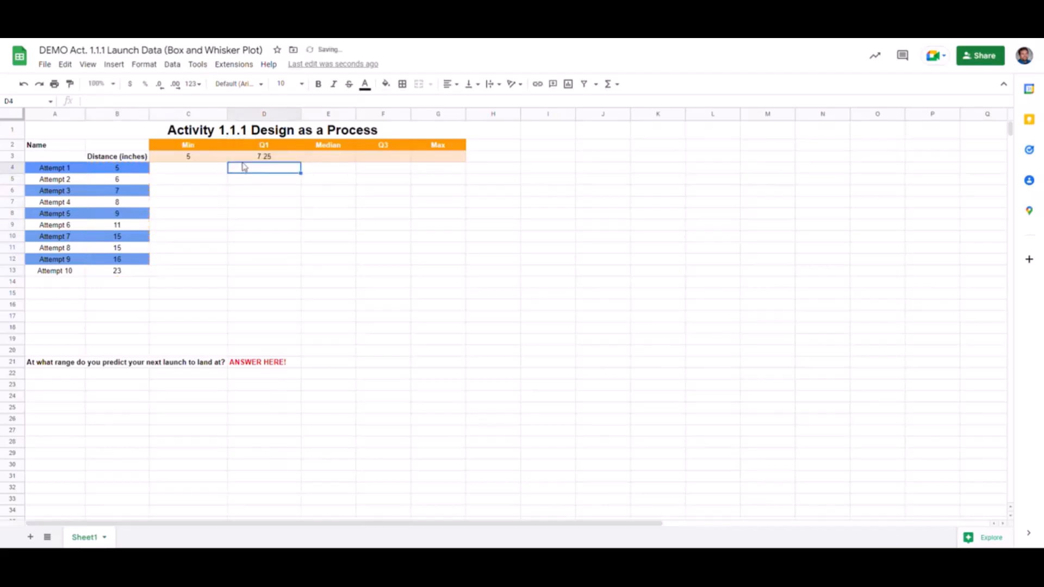
Step: Calculate the median distance in E3 under Median with the MEDIAN function over B4:B13
left_click(337, 161)
type("=median")
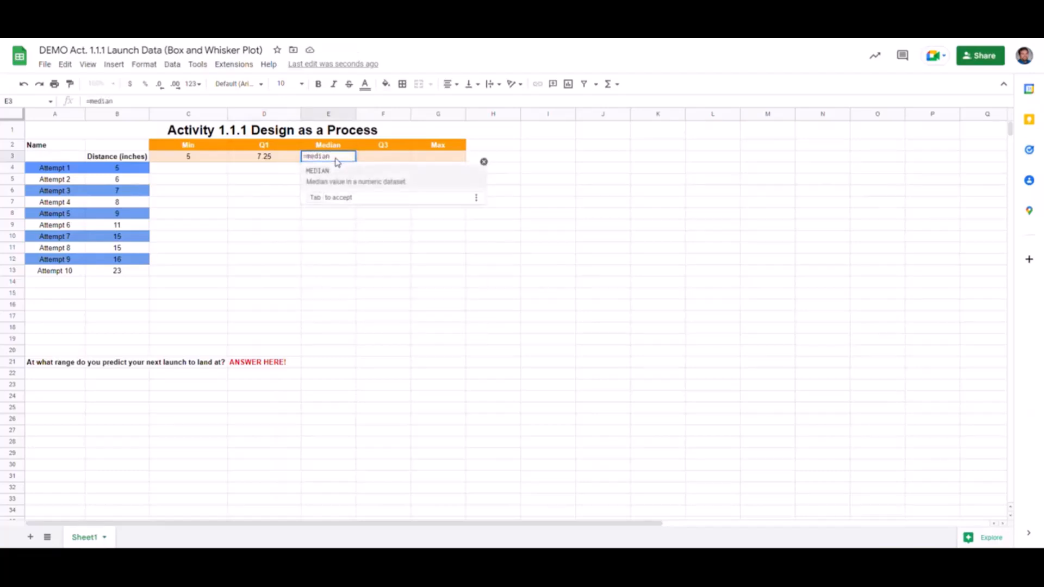
key("Tab")
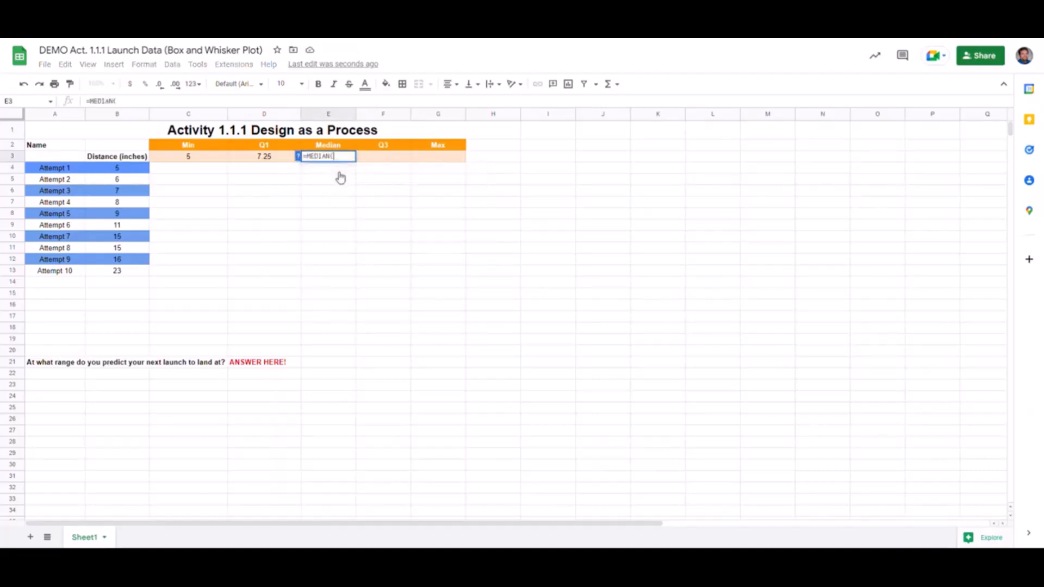
left_click_drag(120, 170, 117, 271)
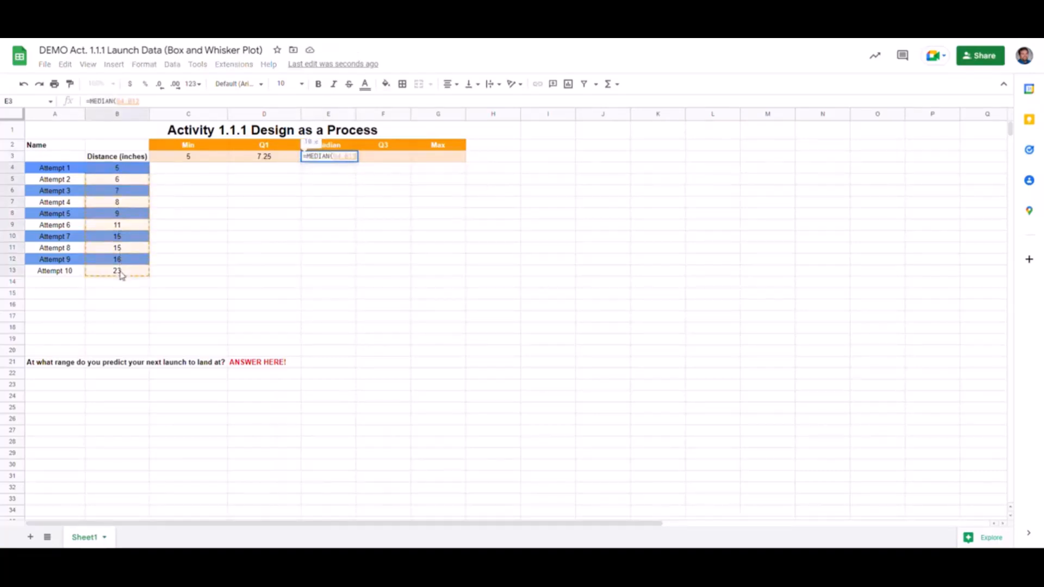
key("Return")
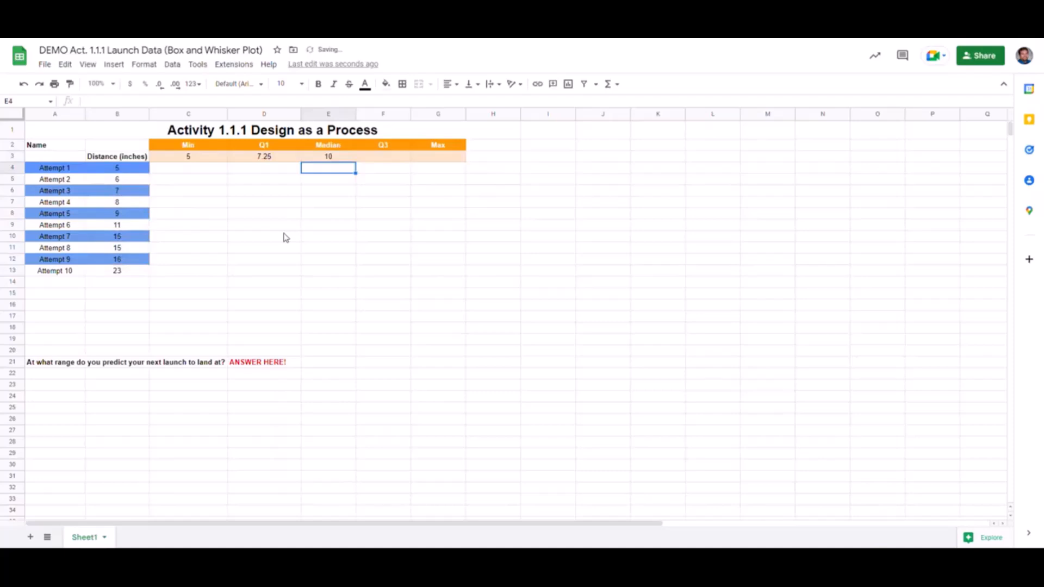
Step: Calculate the third quartile in F3 under Q3 with the QUARTILE function over B4:B13 and quartile number 3
key("Up")
key("Right")
type("=")
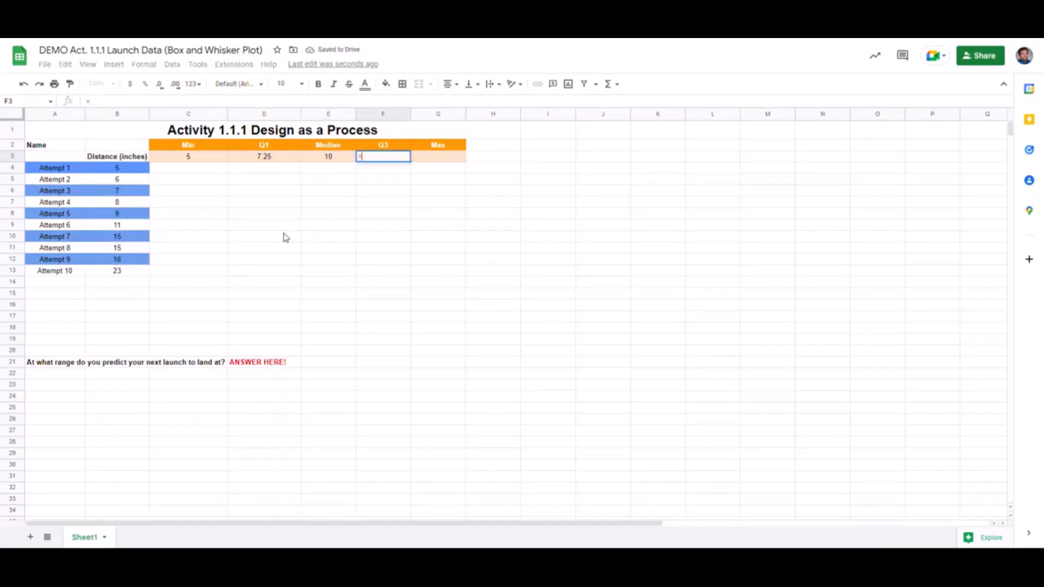
type("quart")
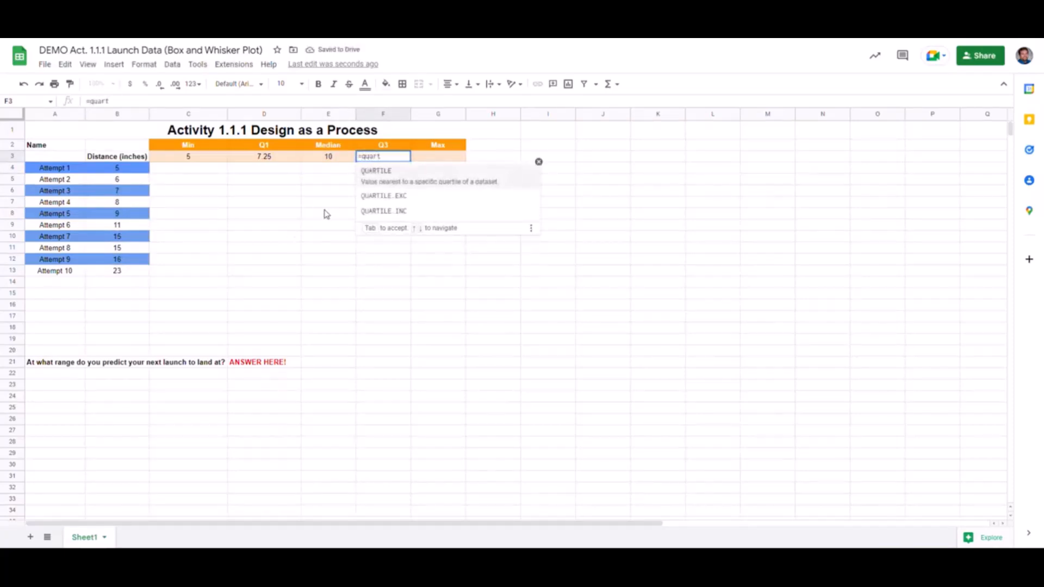
left_click(376, 179)
left_click_drag(132, 170, 129, 270)
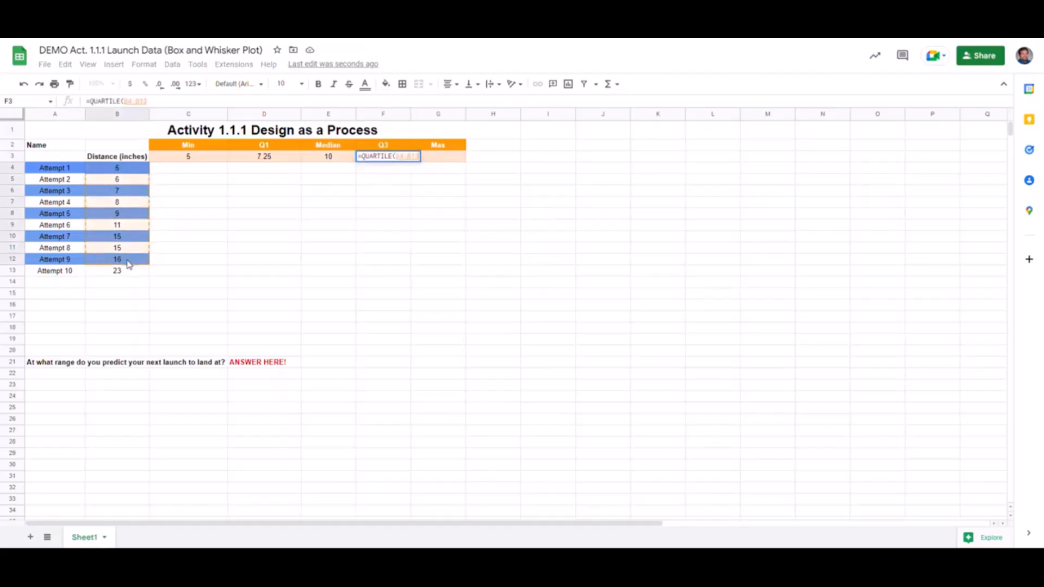
type(",3")
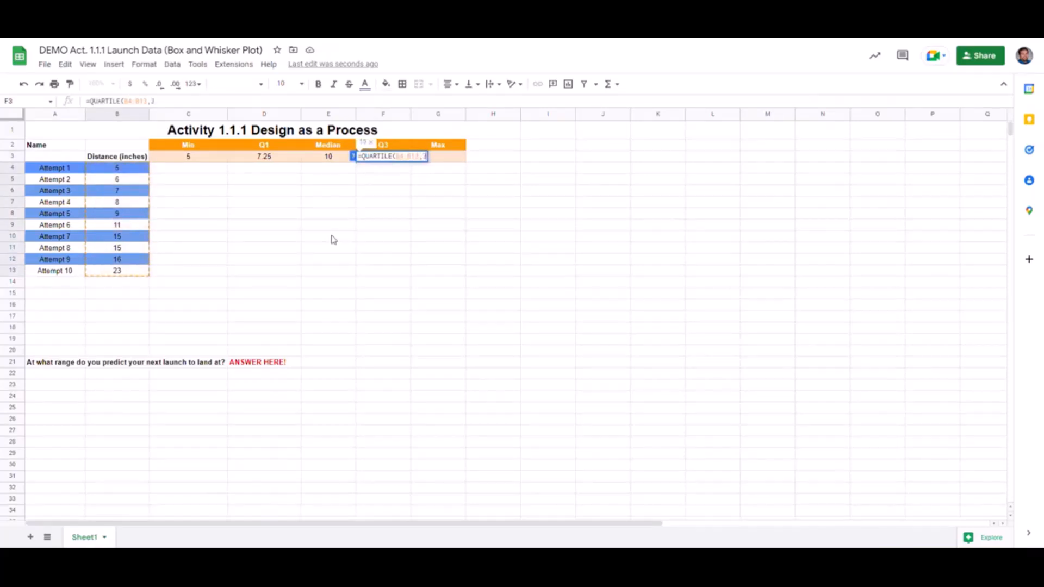
key("Return")
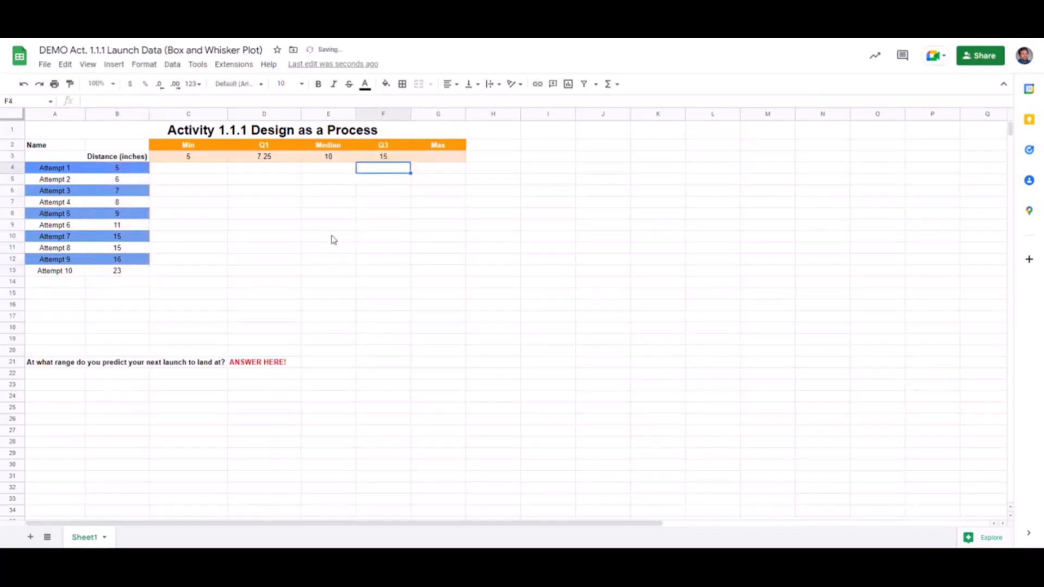
Step: Enter the suggested MAX formula over B3:F3 in G3 under Max and reject the proposed formula correction
left_click(446, 157)
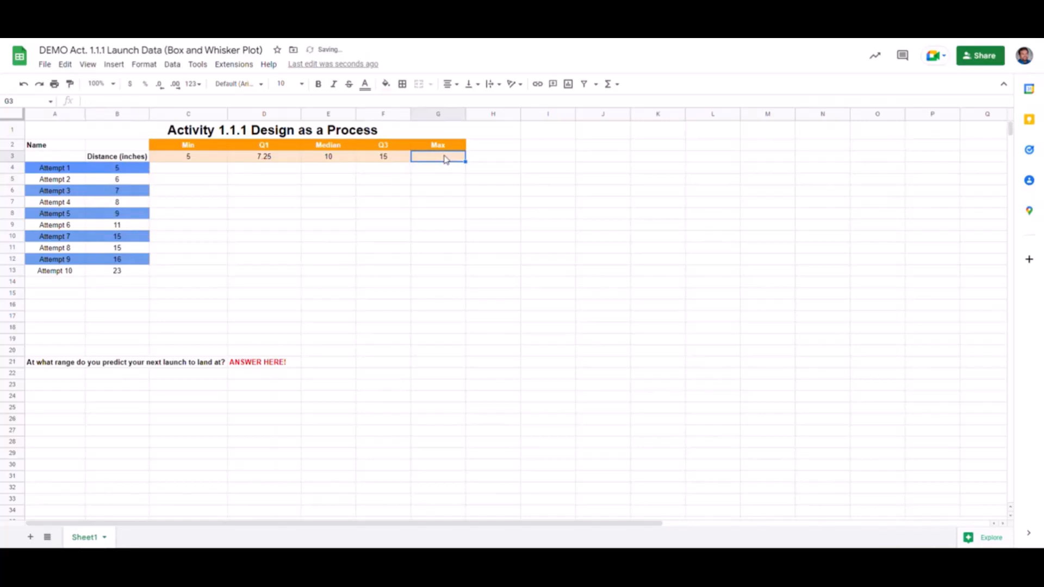
type("=max")
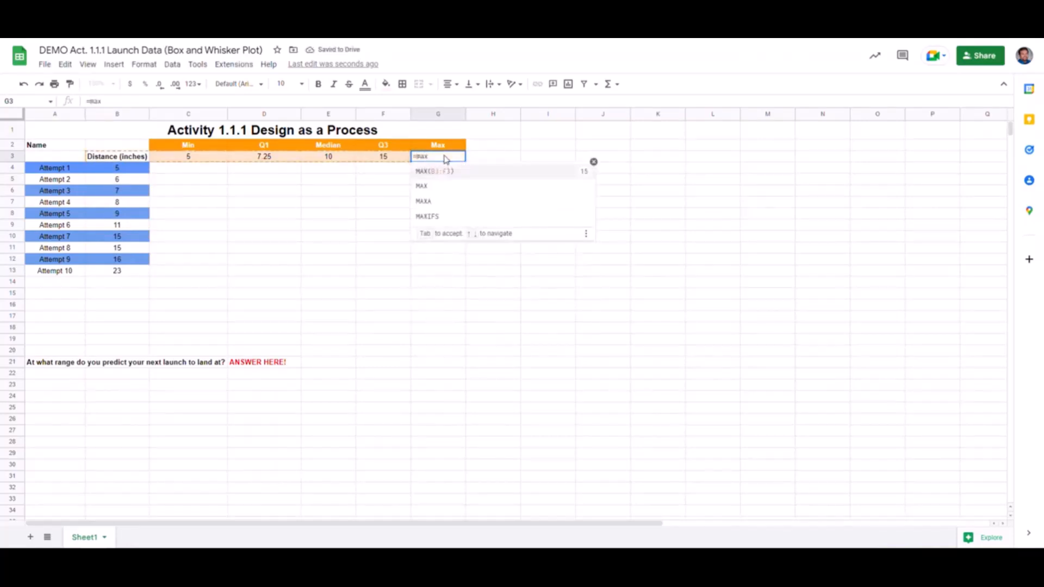
left_click(438, 171)
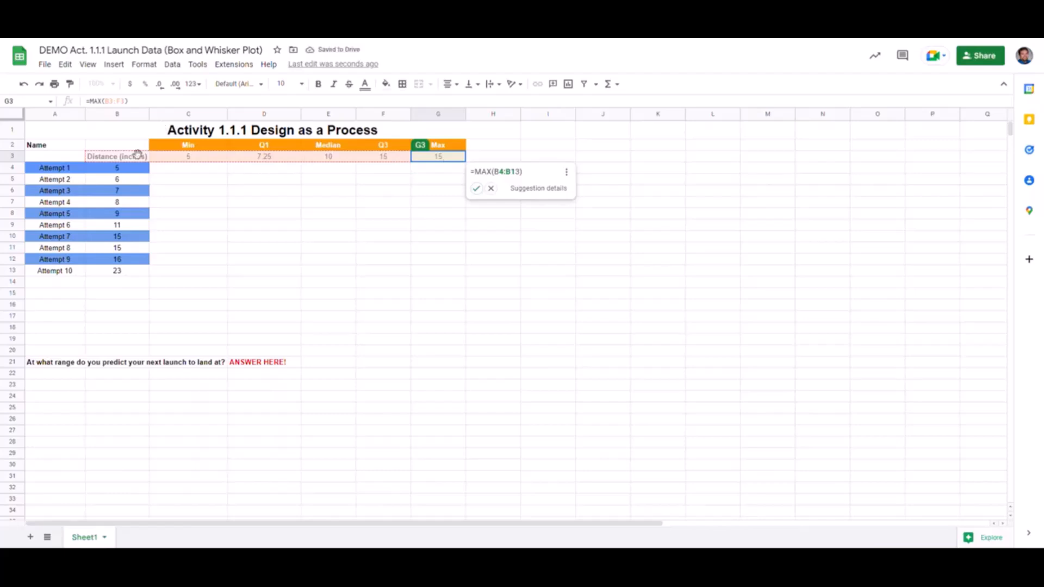
left_click(491, 188)
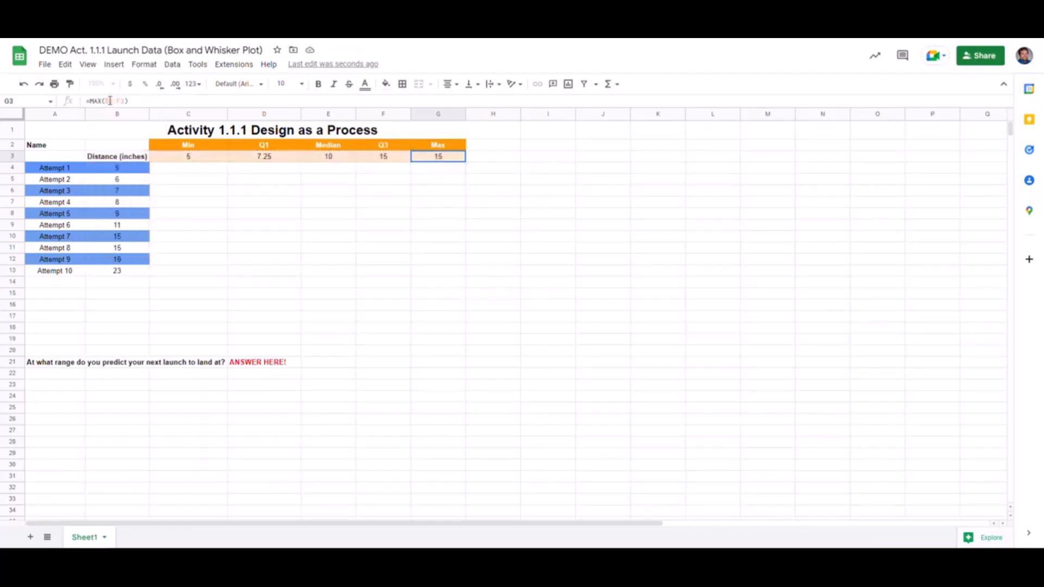
Step: Replace the range in the MAX formula in G3 with B4:B13
left_click(141, 101)
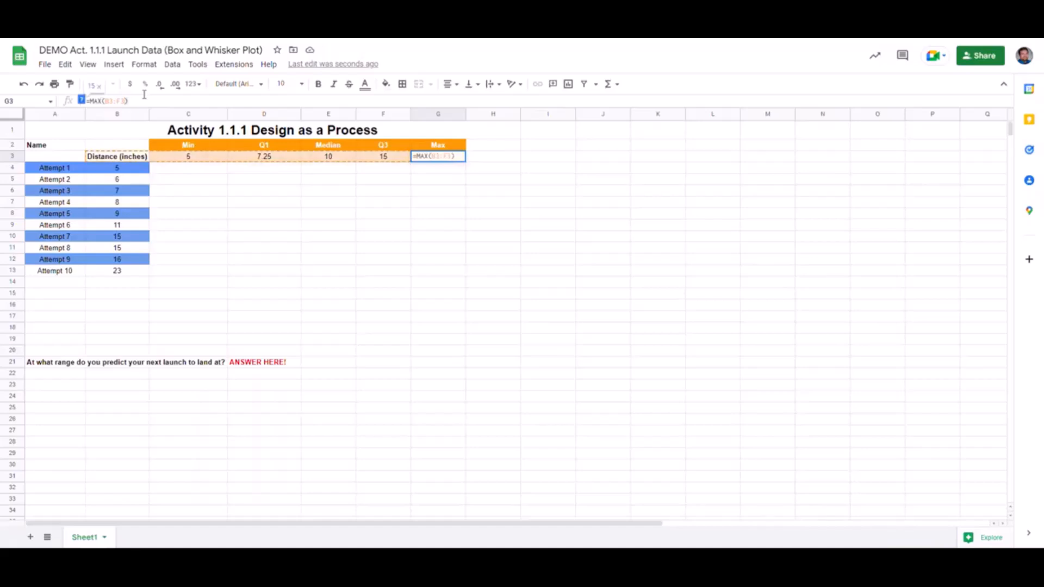
key("BackSpace")
key("BackSpace")
key("BackSpace")
key("BackSpace")
key("BackSpace")
type("B")
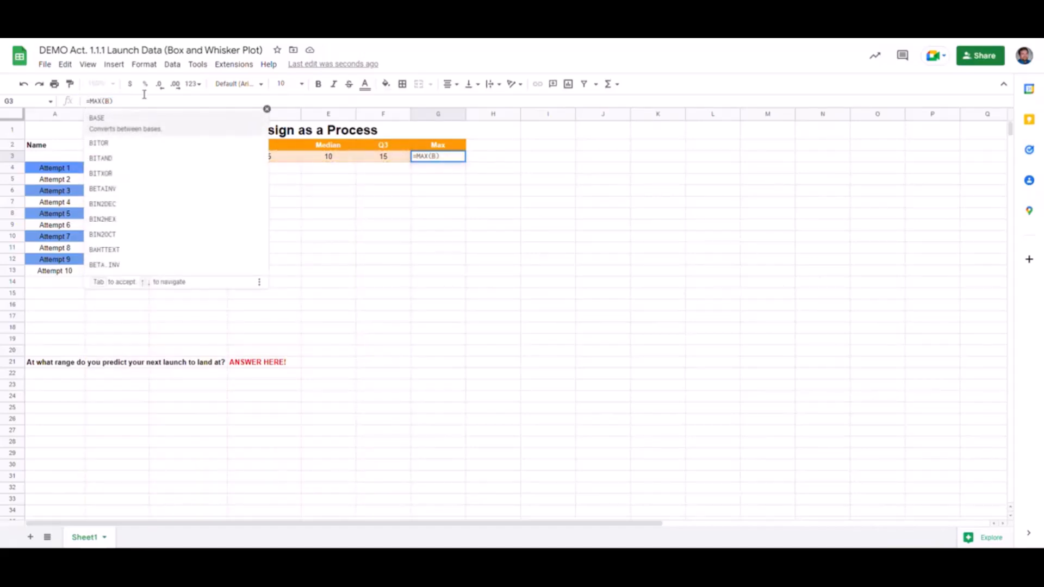
type("4")
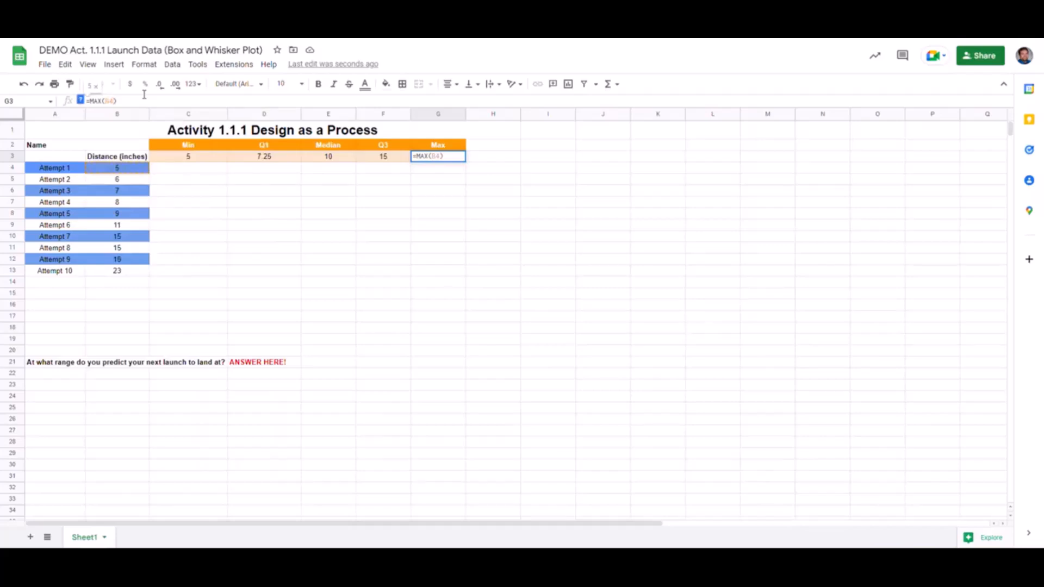
type(":B13")
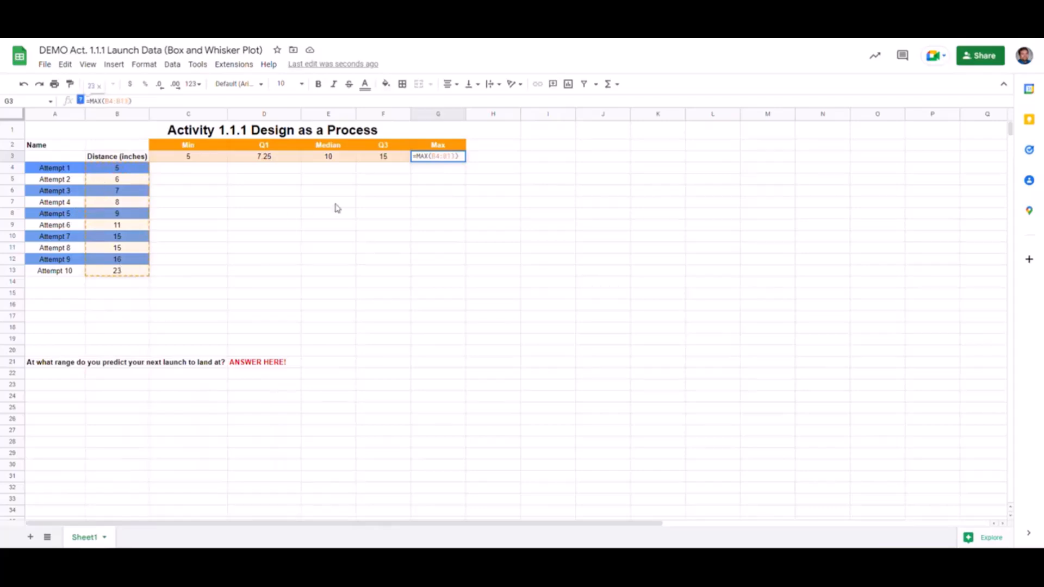
key("Return")
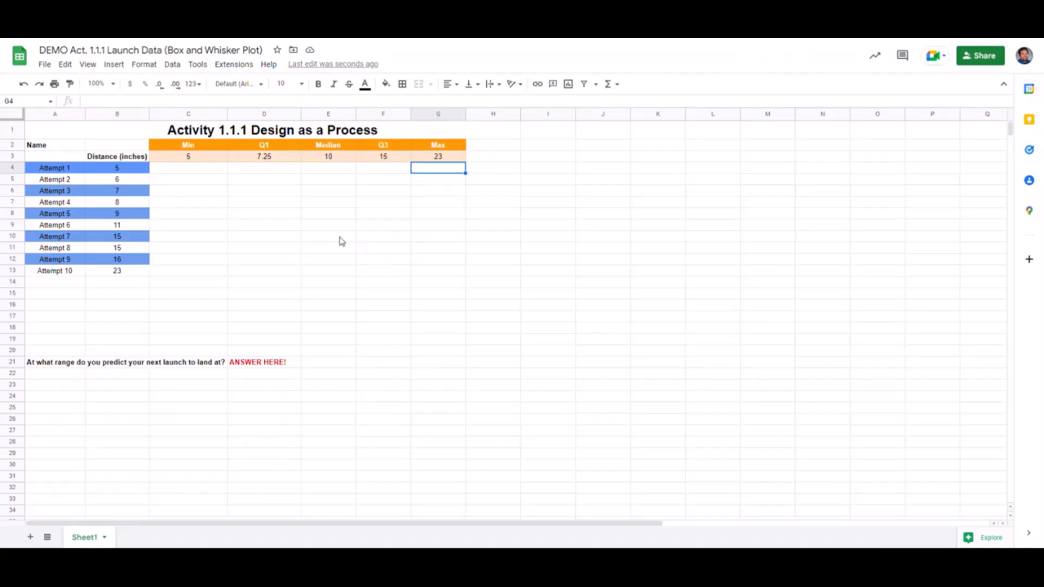
left_click(323, 157)
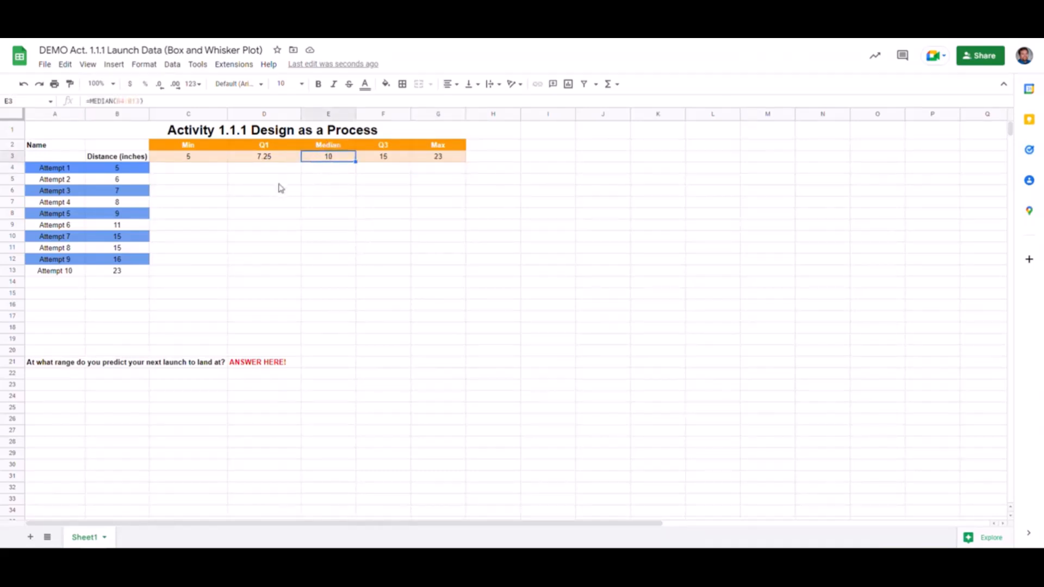
left_click(122, 158)
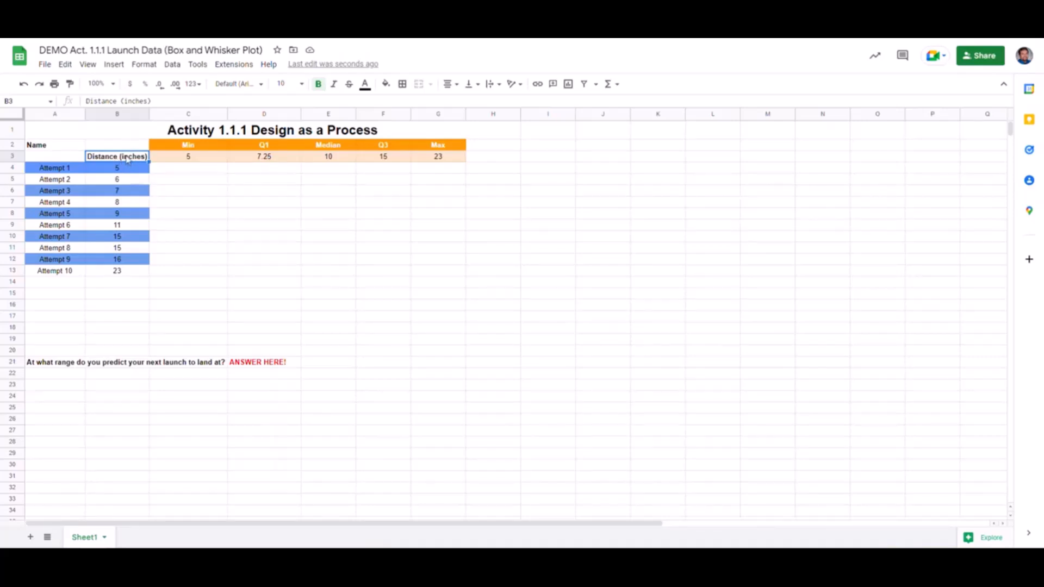
Step: Insert a chart from the distance label, Min, Q1, Q3 and Max cells (B3:D3 and F3:G3), leaving out the median
left_click_drag(127, 158, 266, 158)
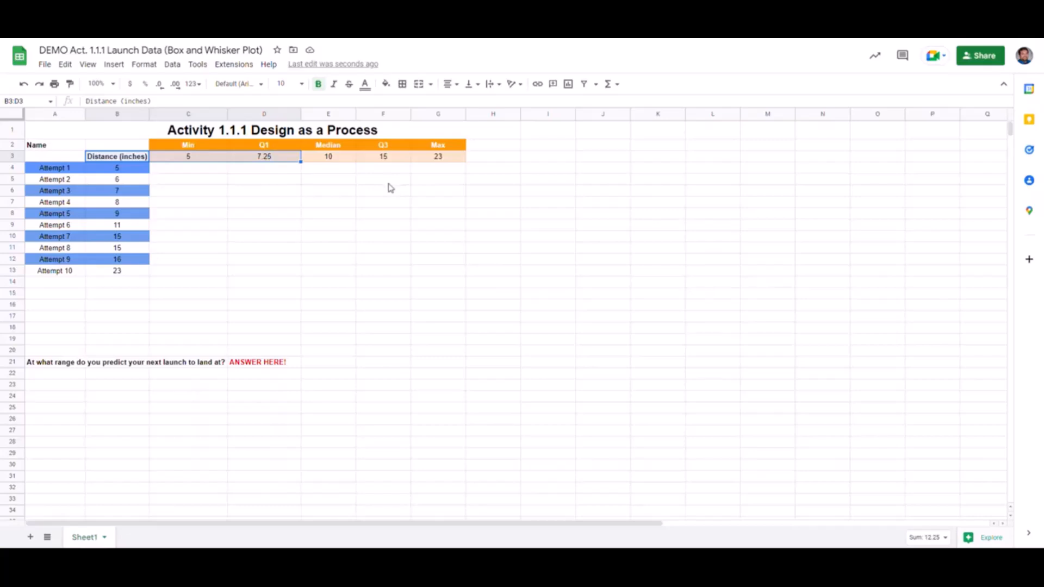
left_click(384, 160)
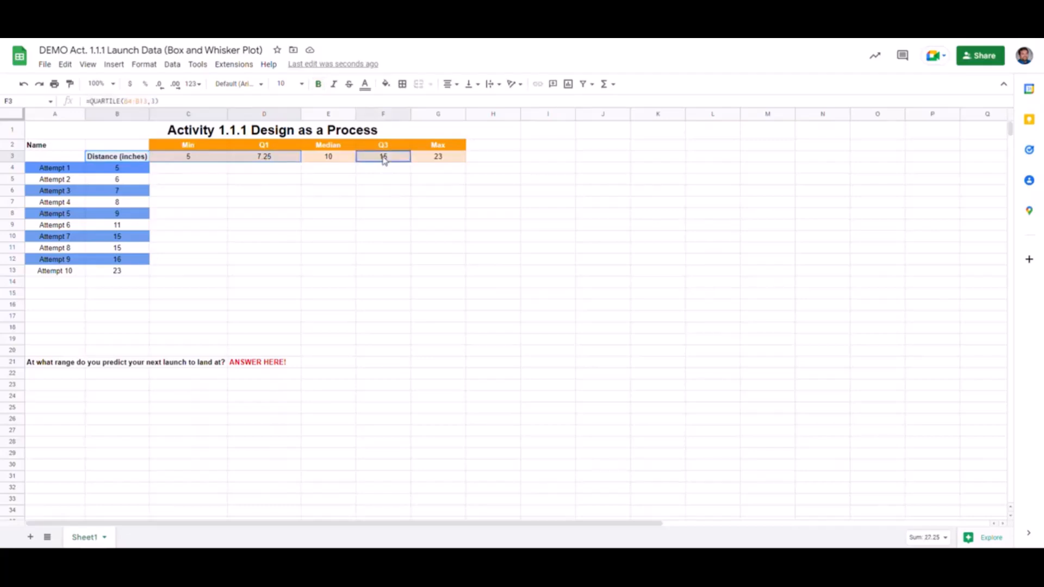
left_click_drag(383, 160, 436, 161)
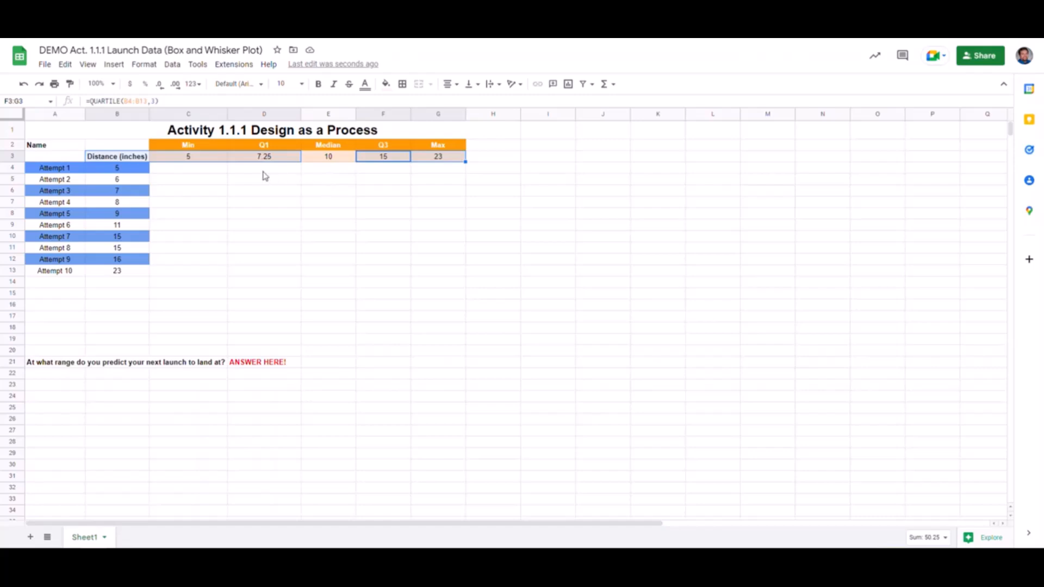
left_click(114, 65)
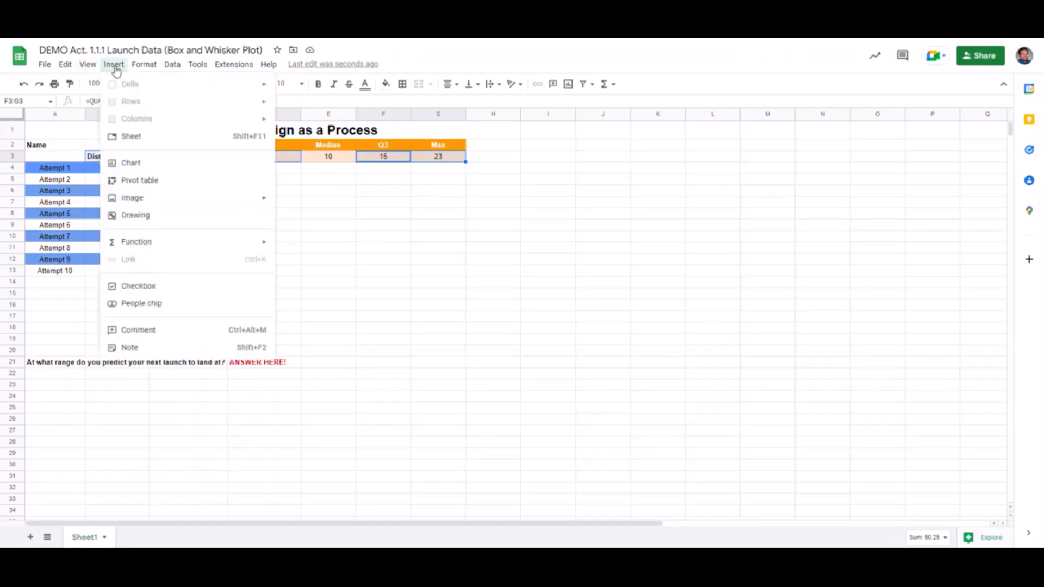
left_click(139, 162)
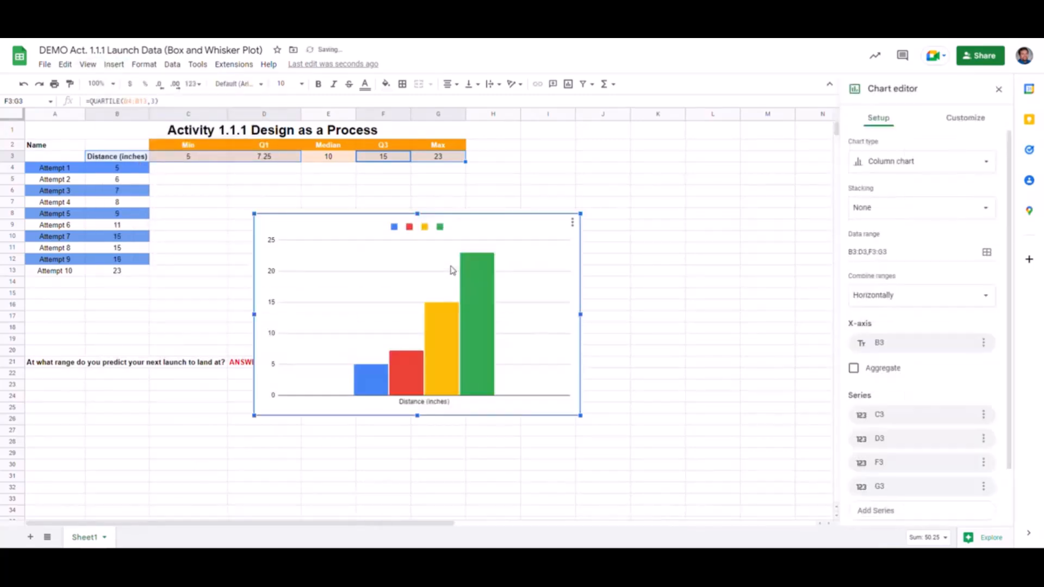
Step: Change the chart type from column to Candlestick chart to show the launch data as a box and whisker plot
left_click(908, 164)
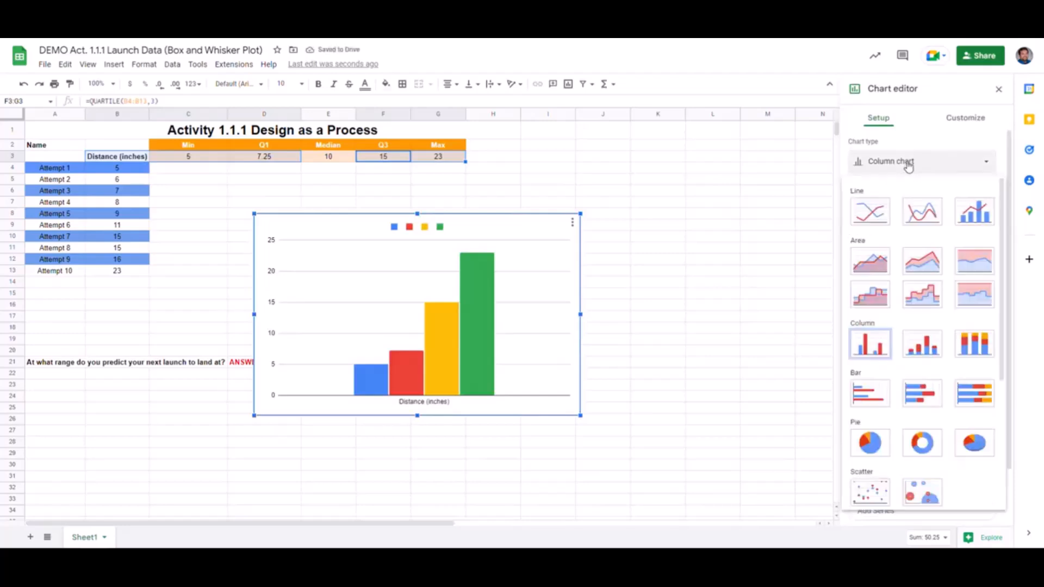
scroll(953, 258, "down", 4)
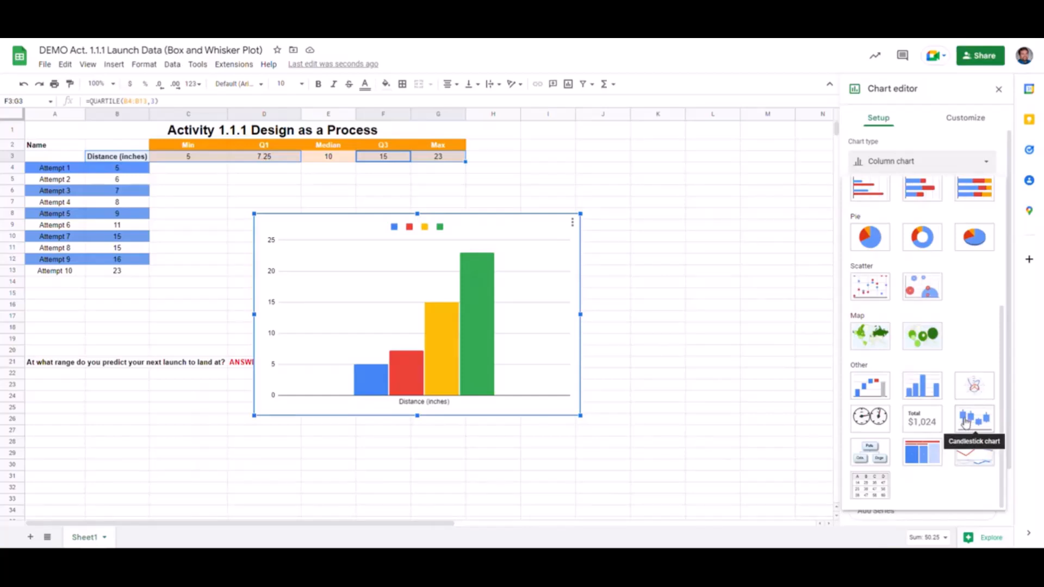
left_click(965, 420)
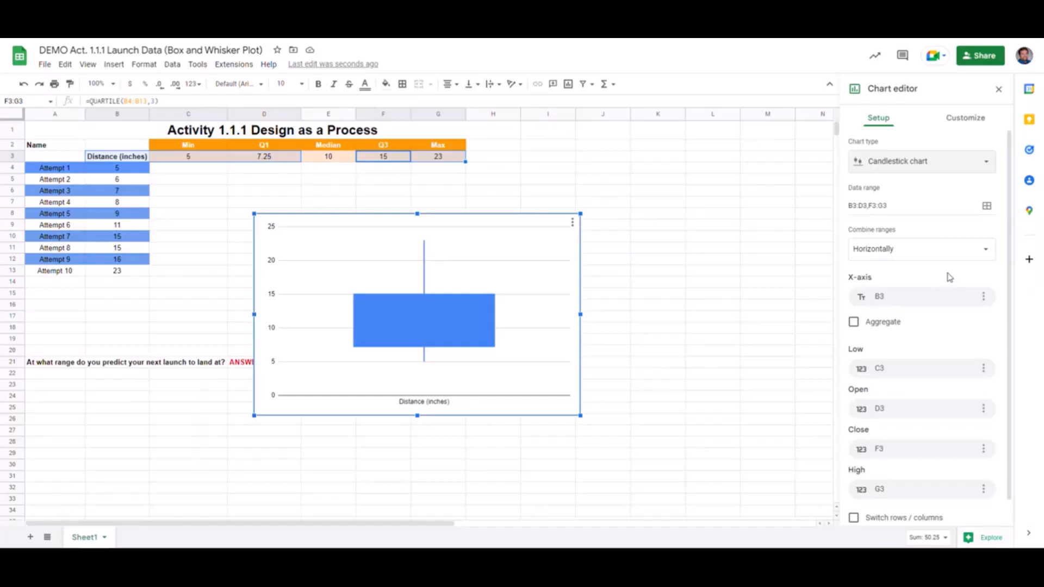
Step: Show the axis line on the candlestick chart's vertical axis and close the chart editor
scroll(946, 271, "down", 1)
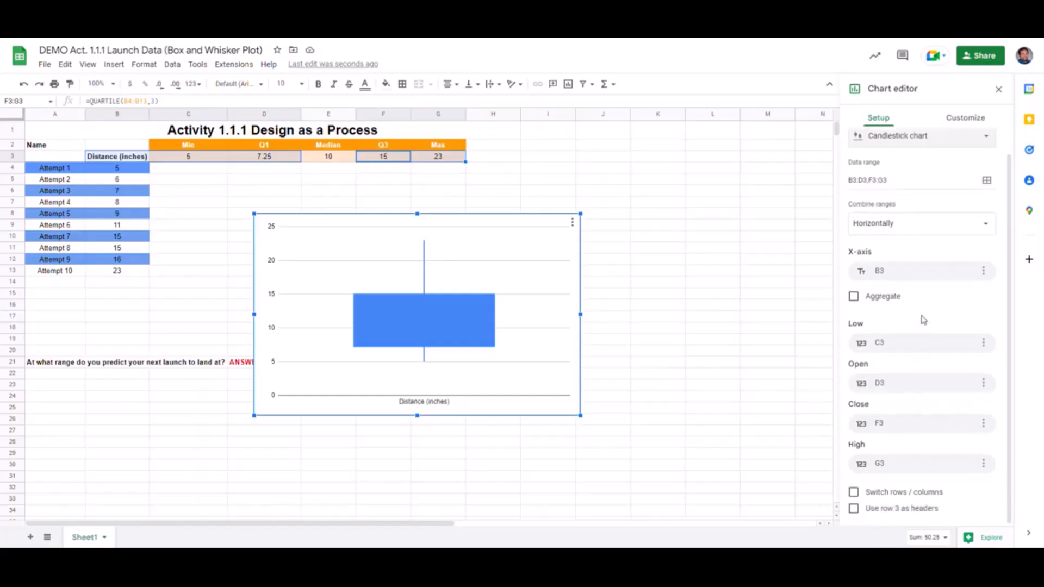
scroll(925, 325, "up", 1)
left_click(955, 118)
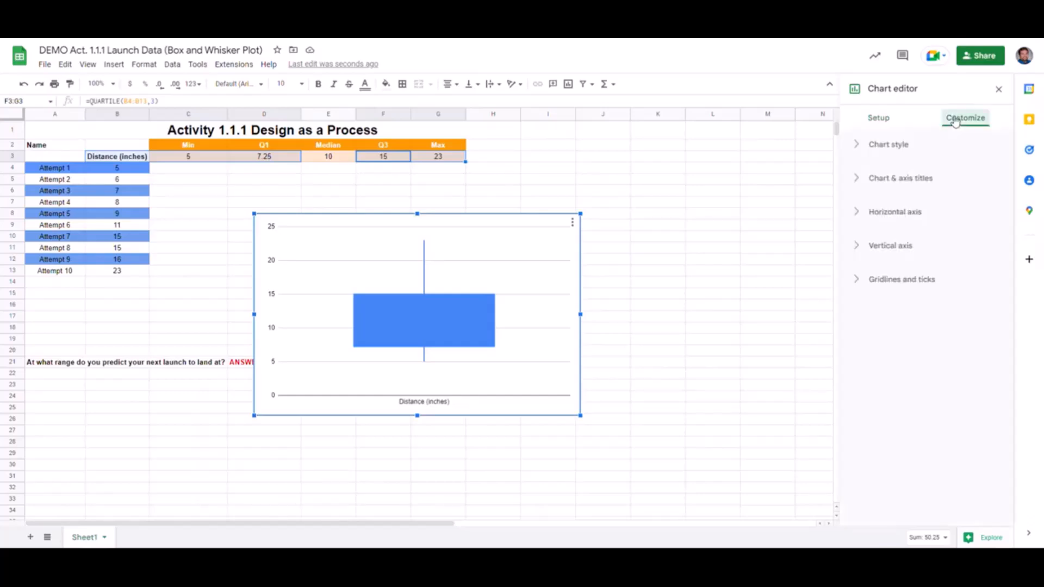
left_click(855, 247)
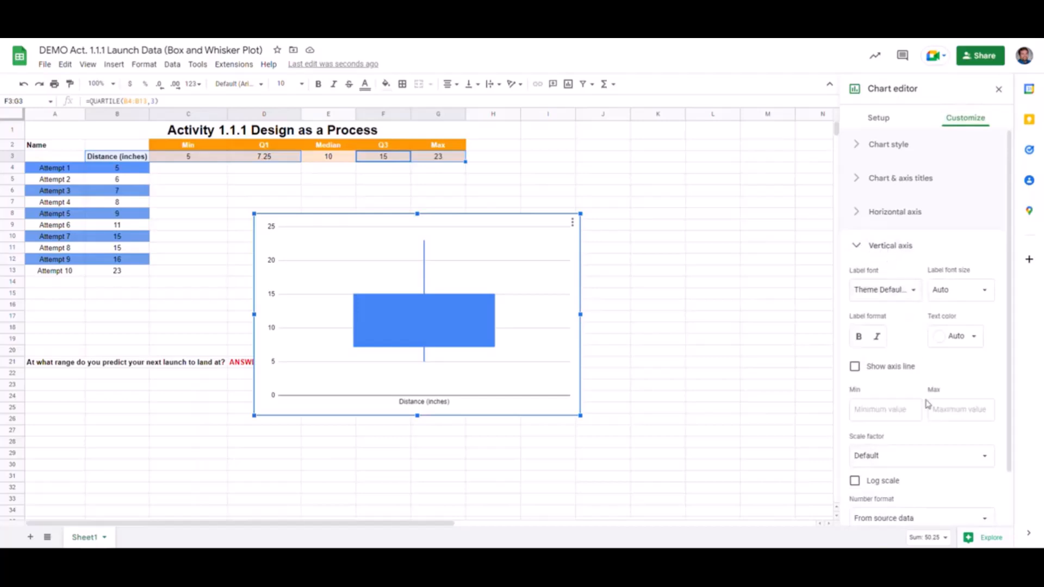
scroll(866, 332, "down", 2)
left_click(855, 307)
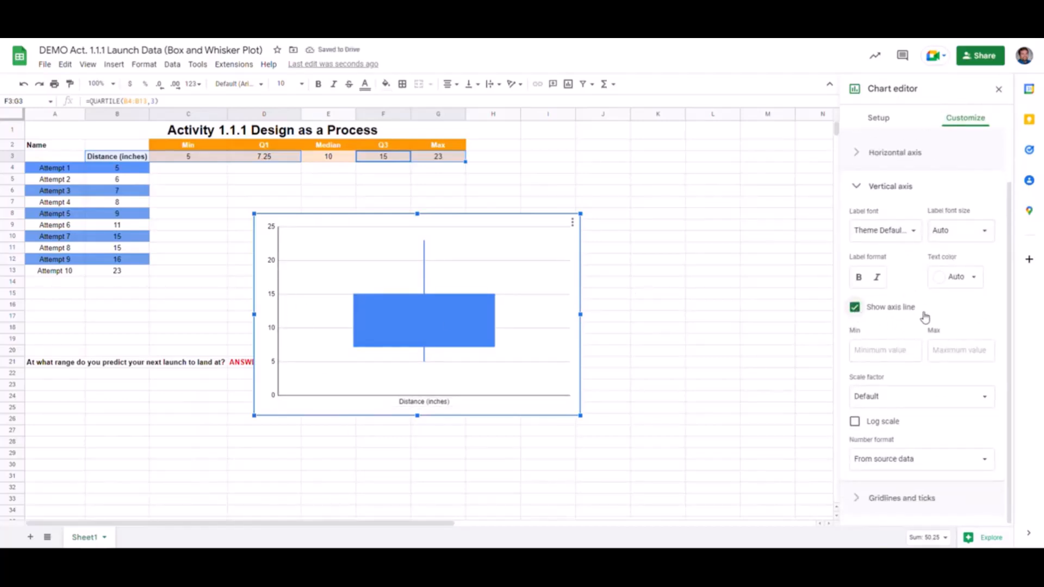
scroll(899, 323, "up", 1)
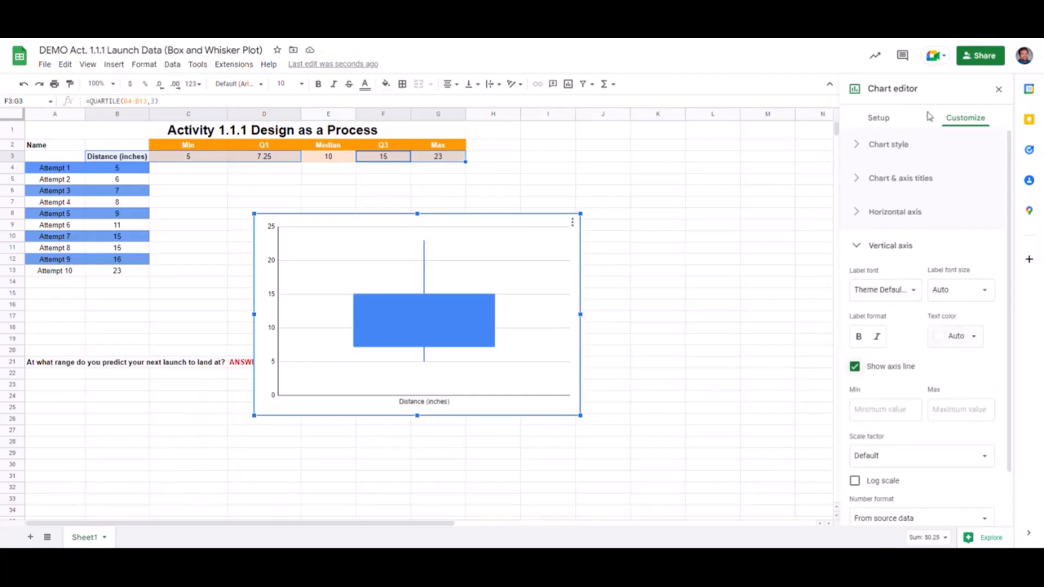
left_click(999, 90)
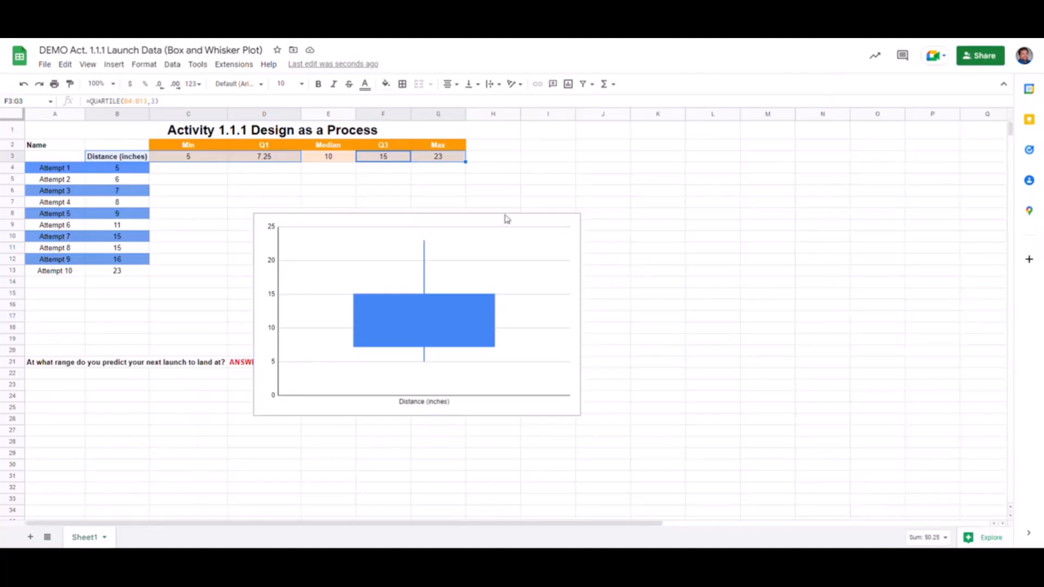
Step: Move and shrink the chart to fit below the Min to Max values in row 3 and above the prediction question in row 21
left_click_drag(350, 223, 278, 169)
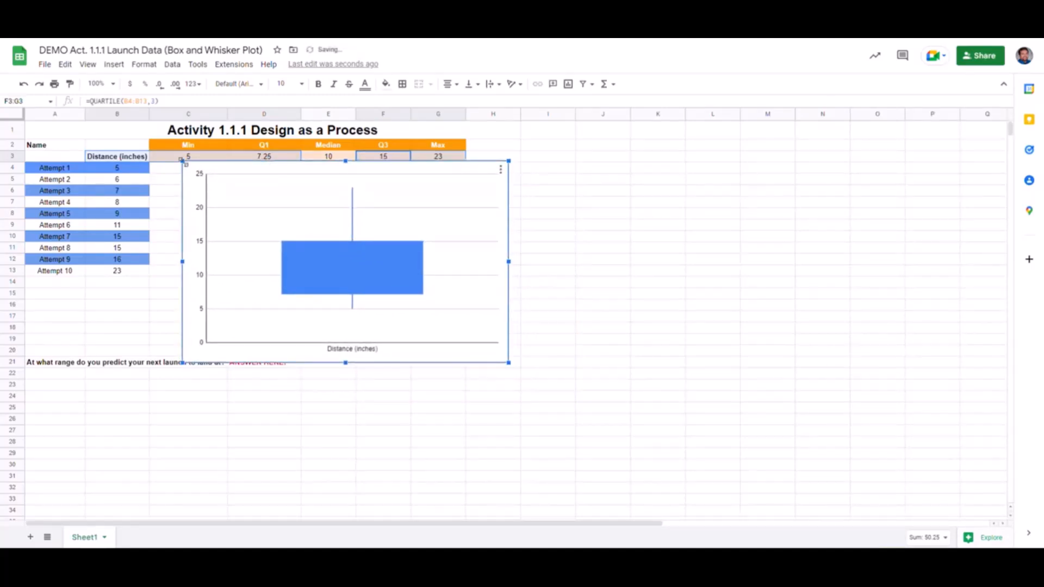
left_click_drag(183, 162, 211, 175)
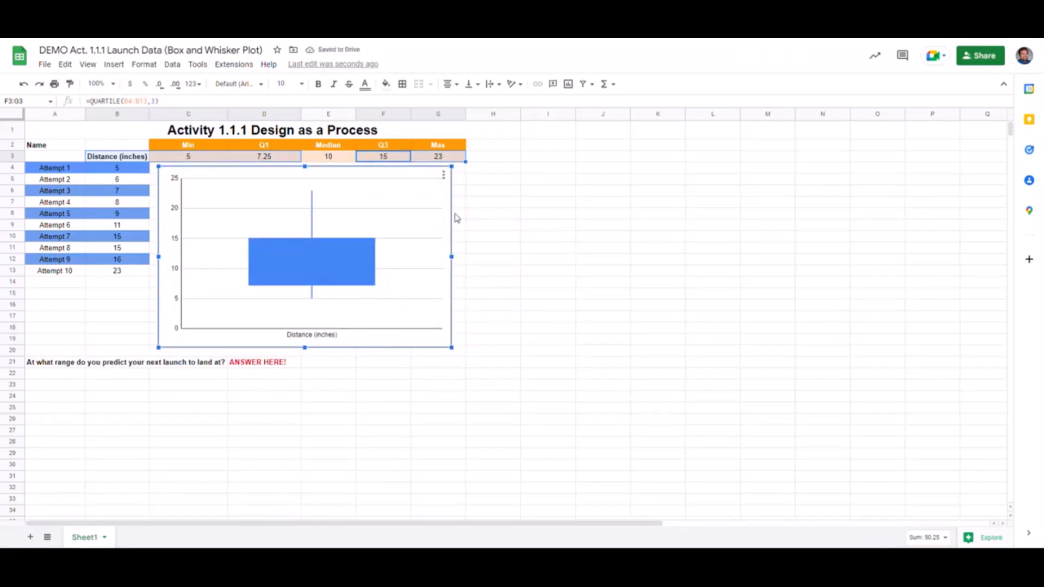
left_click_drag(408, 174, 424, 178)
left_click(676, 282)
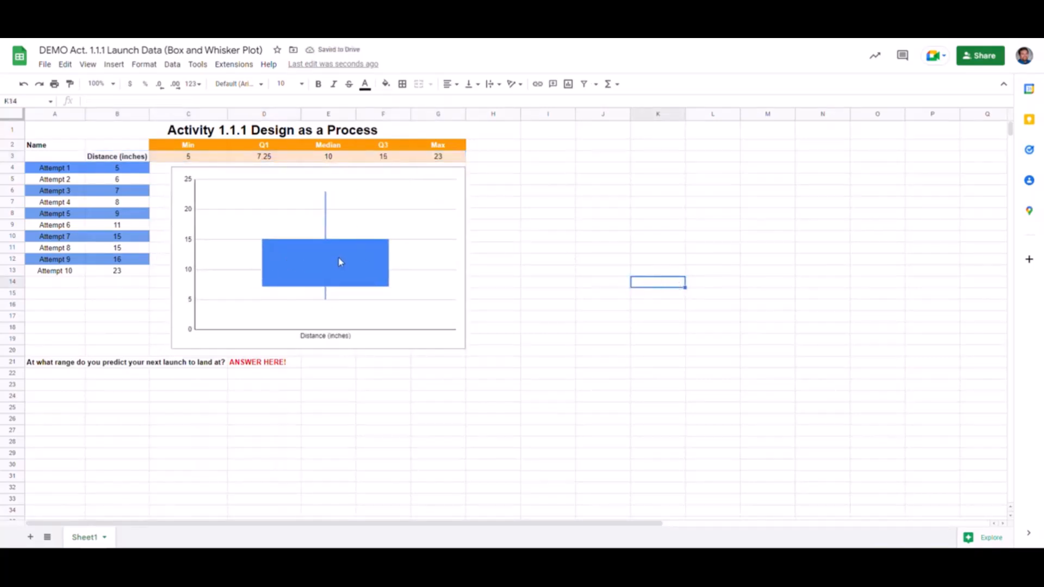
left_click(325, 157)
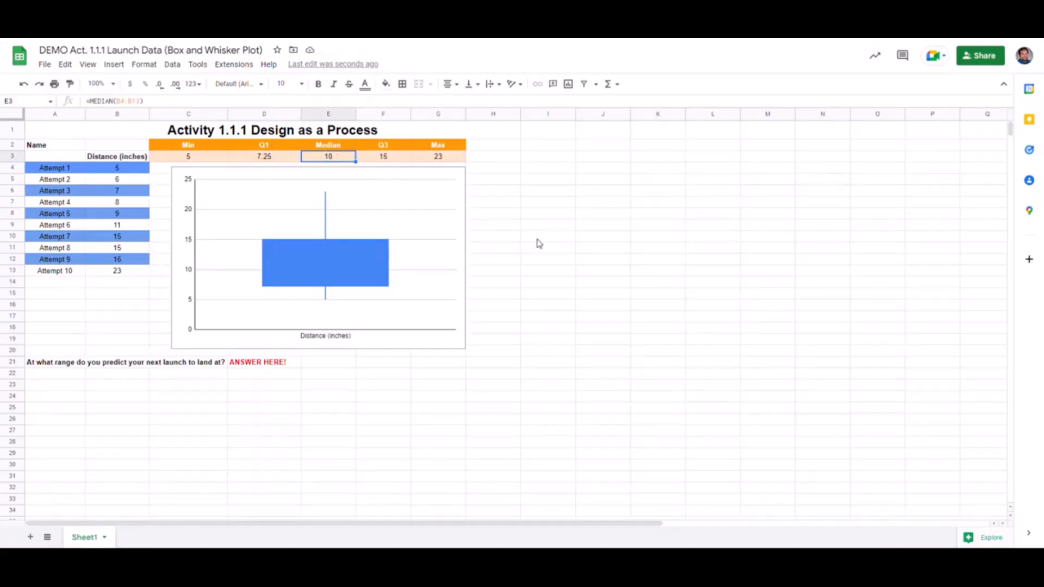
left_click(508, 310)
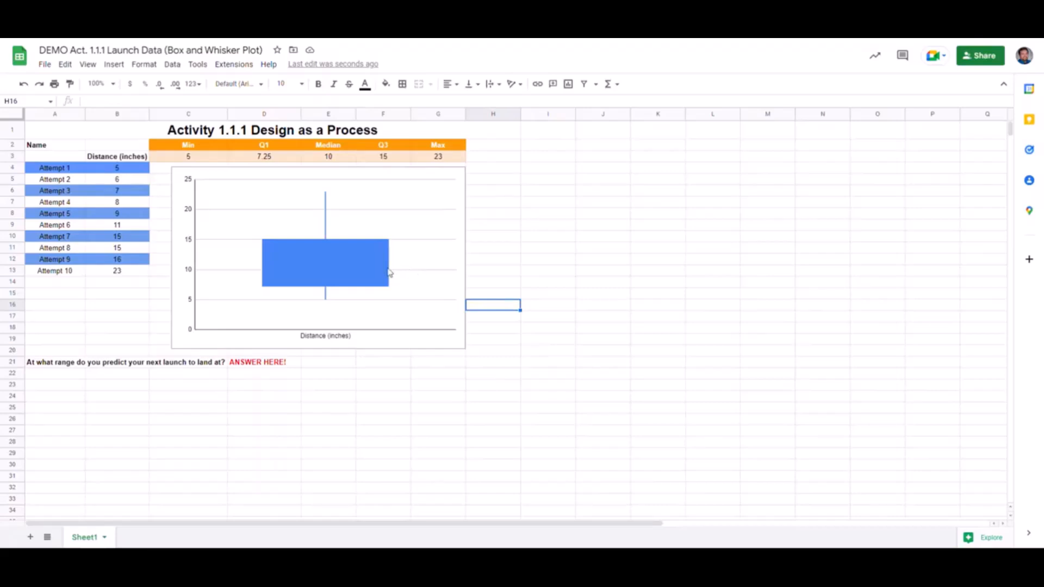
left_click(618, 286)
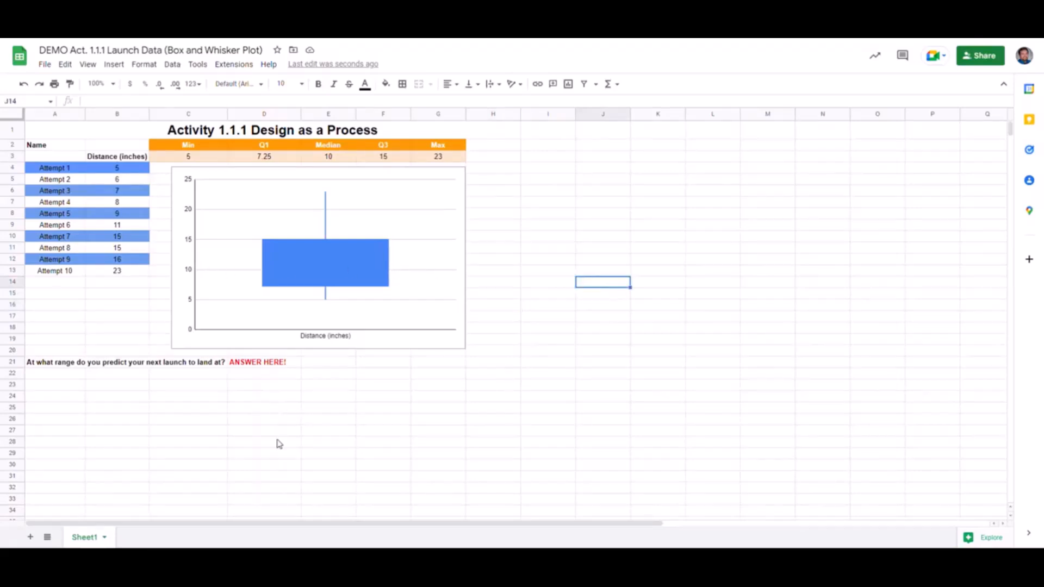